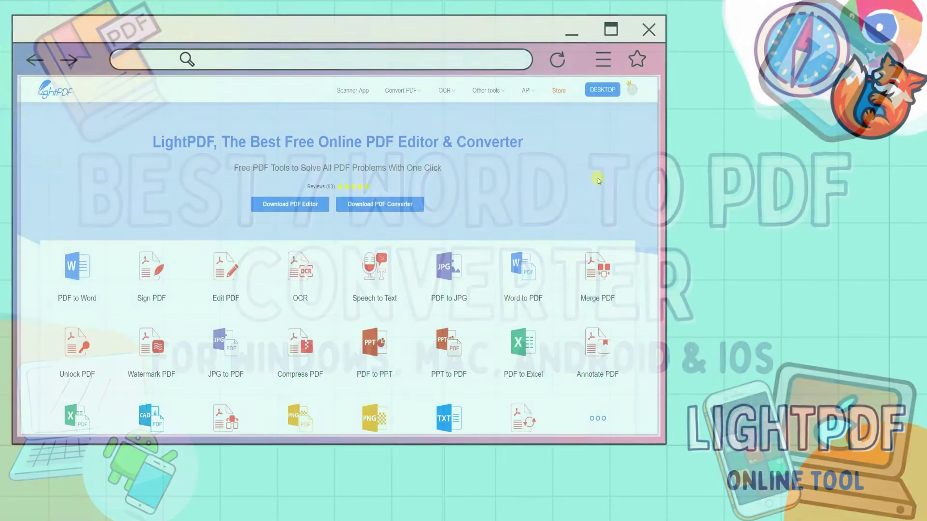
{"action": "scroll", "coordinate": [598, 179], "scroll_direction": "down", "scroll_amount": 3}
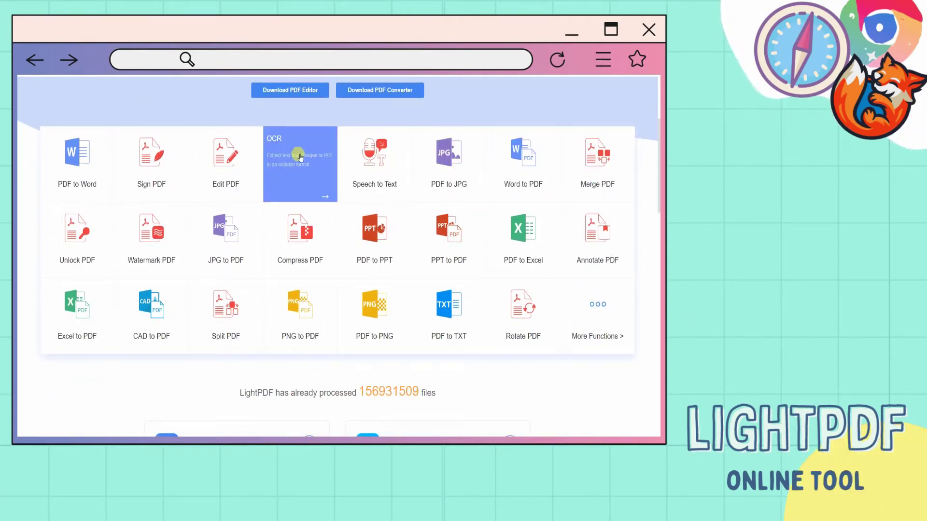
Step: Upload the outline .docx from LIGHTPDF FILES to Word to PDF, convert it, and download the PDF
{"action": "left_click", "coordinate": [524, 182]}
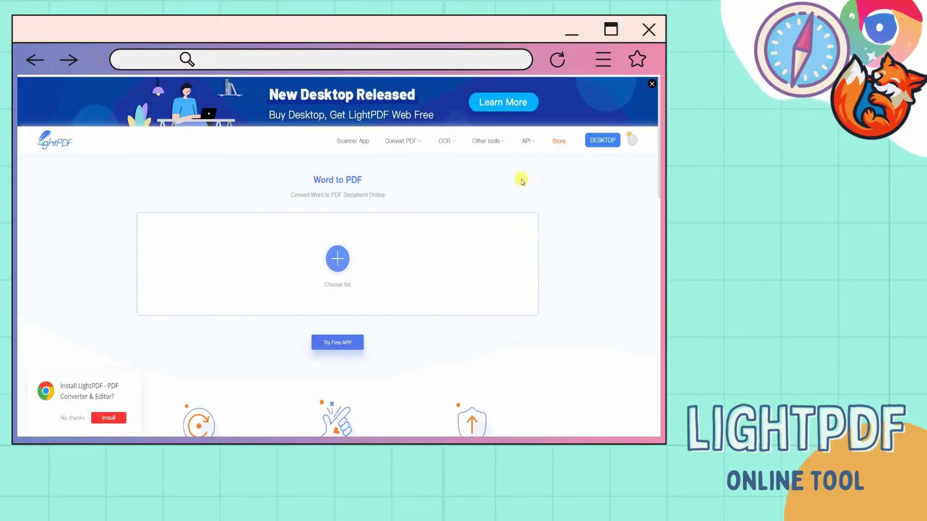
{"action": "left_click", "coordinate": [338, 257]}
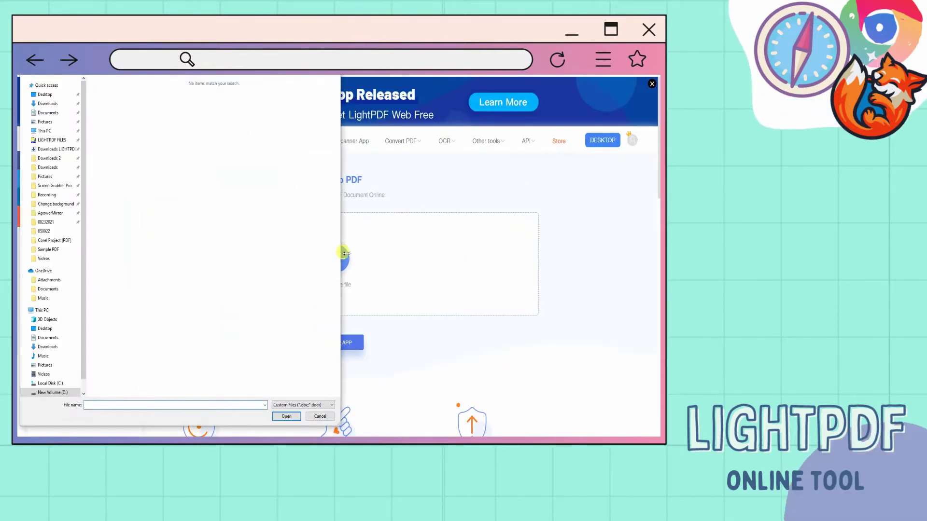
{"action": "left_click", "coordinate": [53, 139]}
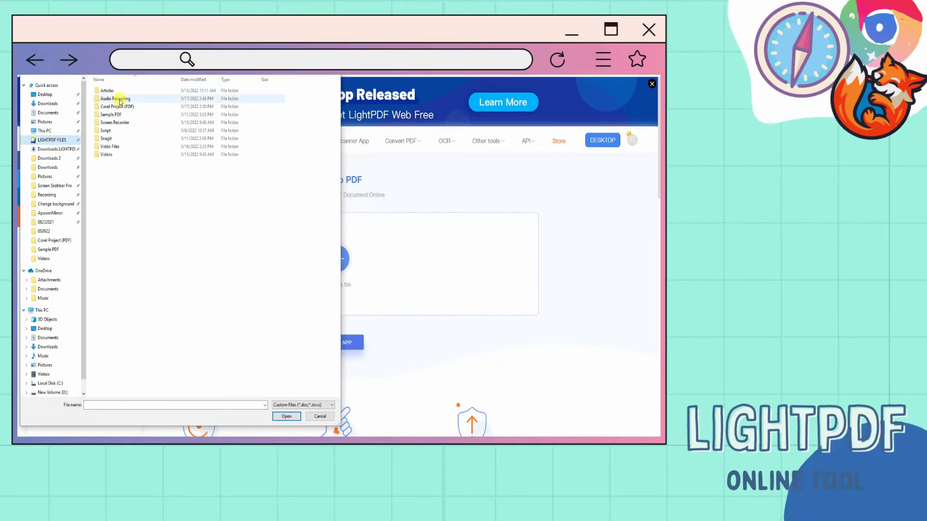
{"action": "double_click", "coordinate": [110, 91]}
{"action": "double_click", "coordinate": [135, 92]}
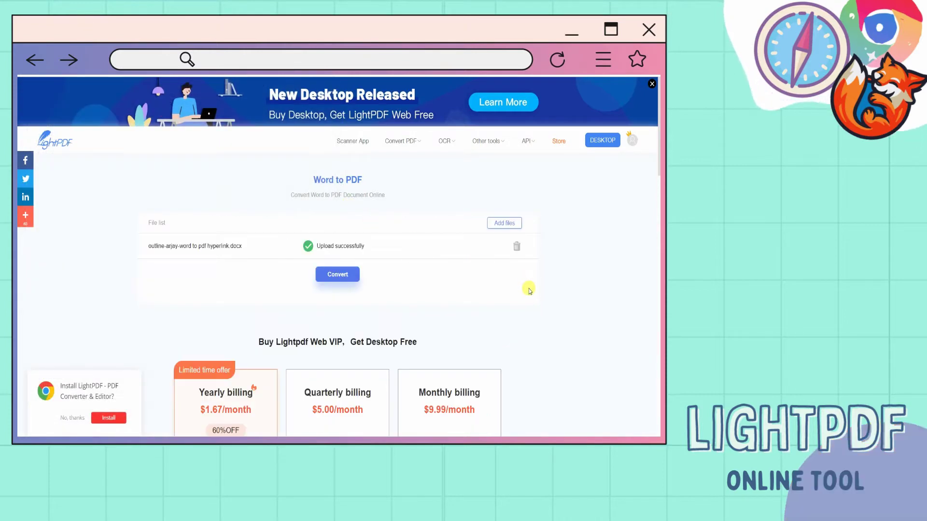
{"action": "left_click", "coordinate": [338, 275]}
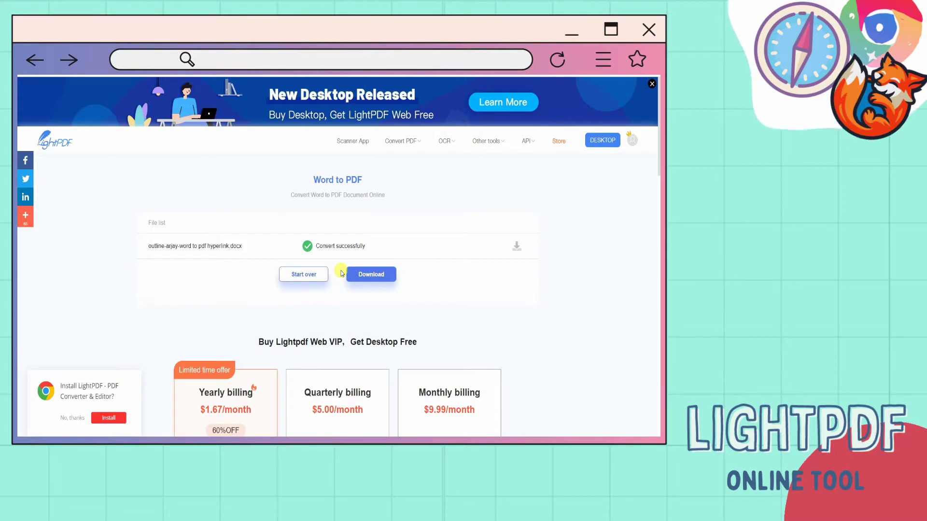
{"action": "left_click", "coordinate": [366, 276]}
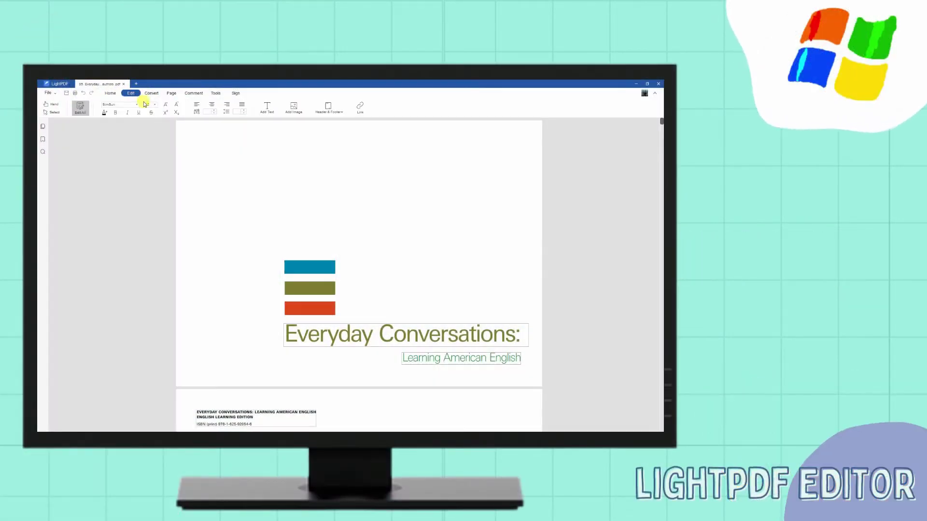
Step: Add a SAMPLE TEXT box above the coloured bars with a much larger font
{"action": "left_click", "coordinate": [267, 108]}
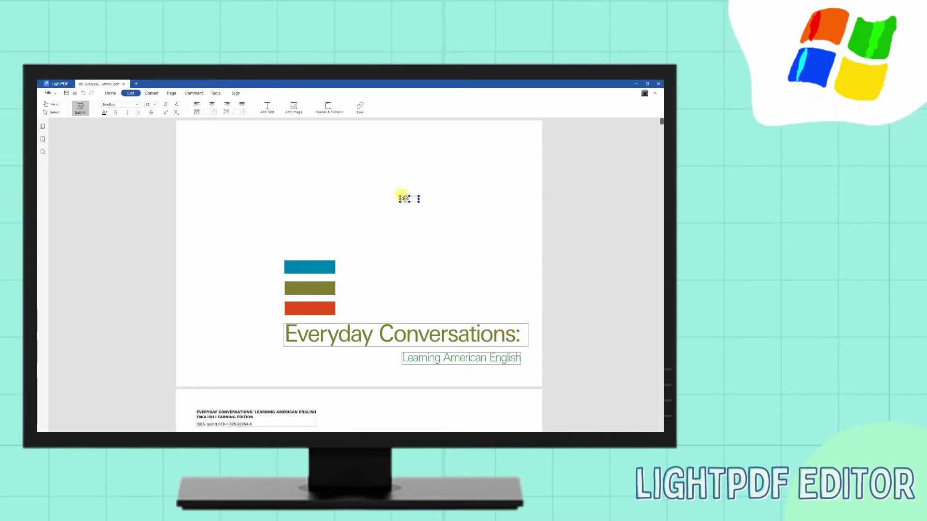
{"action": "left_click_drag", "start_coordinate": [402, 197], "coordinate": [351, 187]}
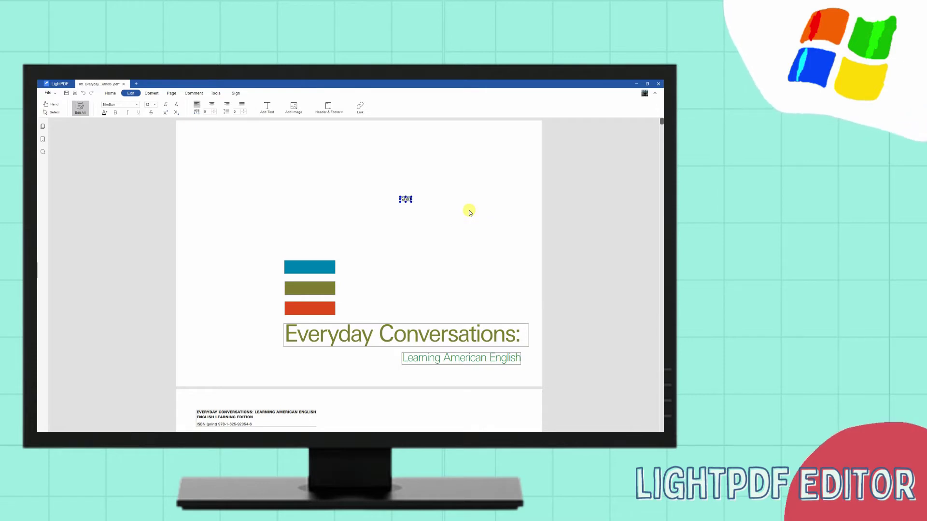
{"action": "type", "text": "LE TEXT"}
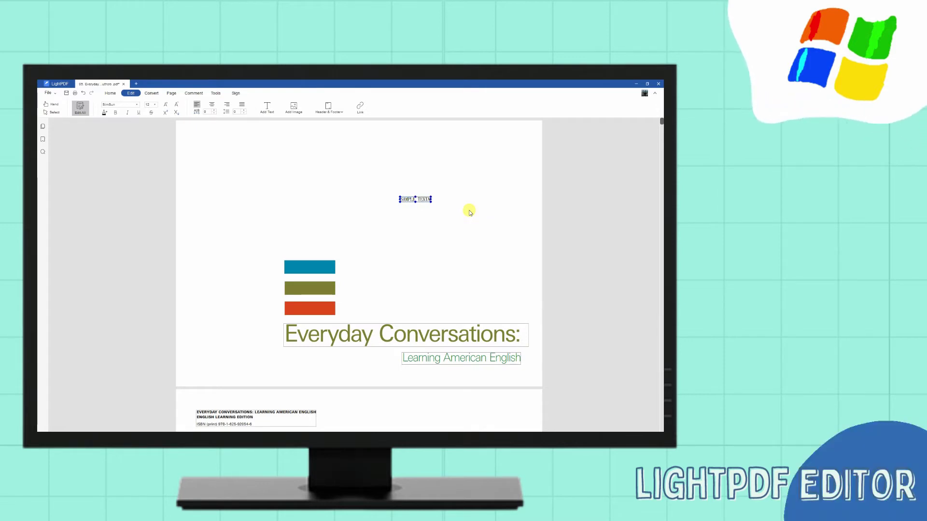
{"action": "double_click", "coordinate": [422, 200]}
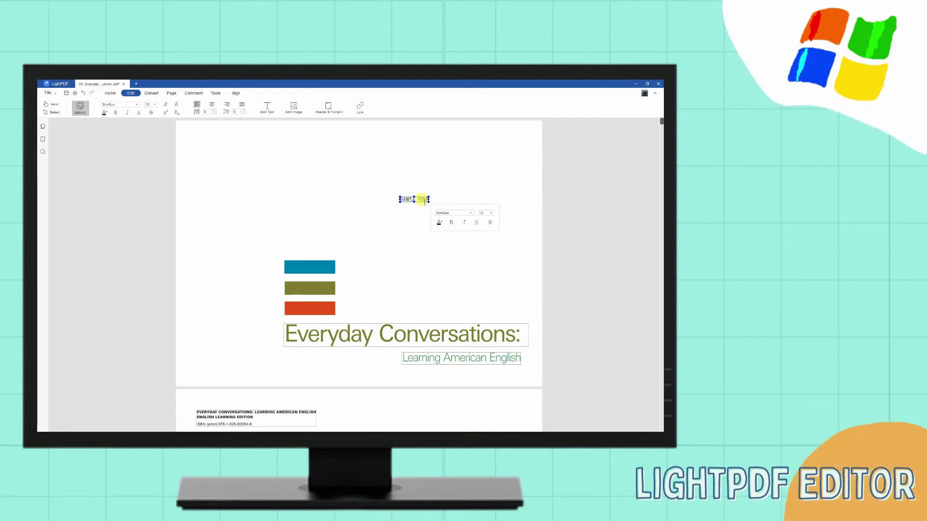
{"action": "left_click", "coordinate": [491, 215]}
{"action": "left_click", "coordinate": [492, 335]}
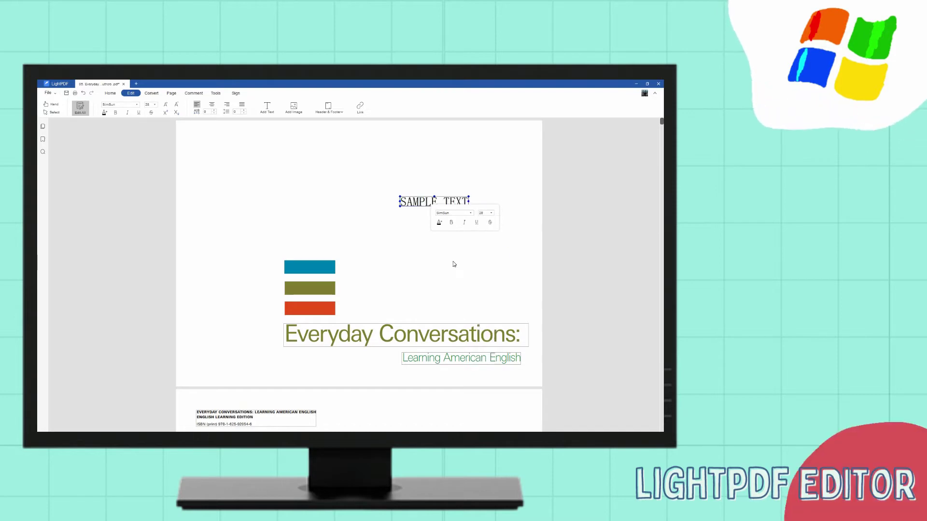
{"action": "left_click", "coordinate": [434, 186]}
Step: Insert a photo from the pictures folder left of SAMPLE TEXT and enlarge it
{"action": "left_click", "coordinate": [296, 110]}
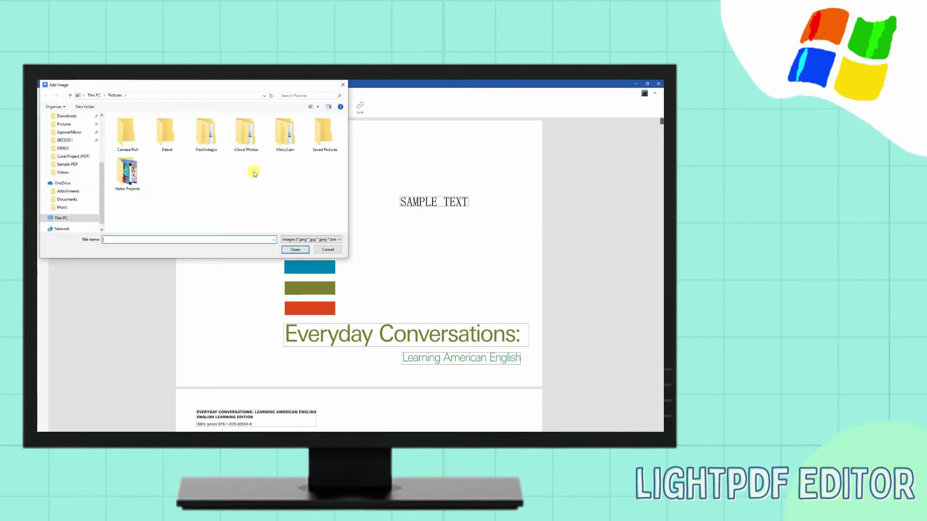
{"action": "double_click", "coordinate": [248, 181]}
{"action": "left_click", "coordinate": [135, 131]}
{"action": "left_click", "coordinate": [291, 242]}
{"action": "left_click_drag", "start_coordinate": [425, 257], "coordinate": [289, 204]}
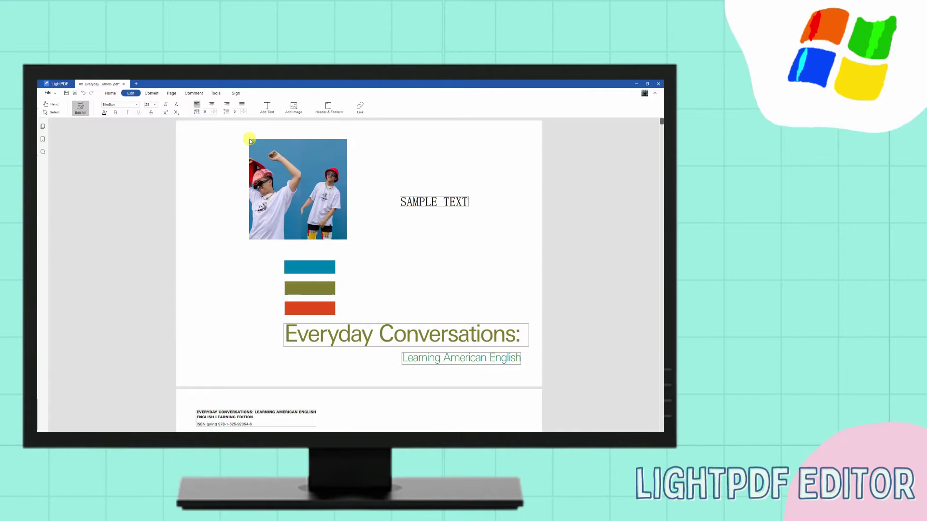
{"action": "left_click_drag", "start_coordinate": [347, 256], "coordinate": [397, 266]}
Step: Put a hyperlink on SAMPLE TEXT, then look through the Comment, Convert and Edit tools
{"action": "left_click", "coordinate": [360, 107]}
{"action": "left_click", "coordinate": [407, 238]}
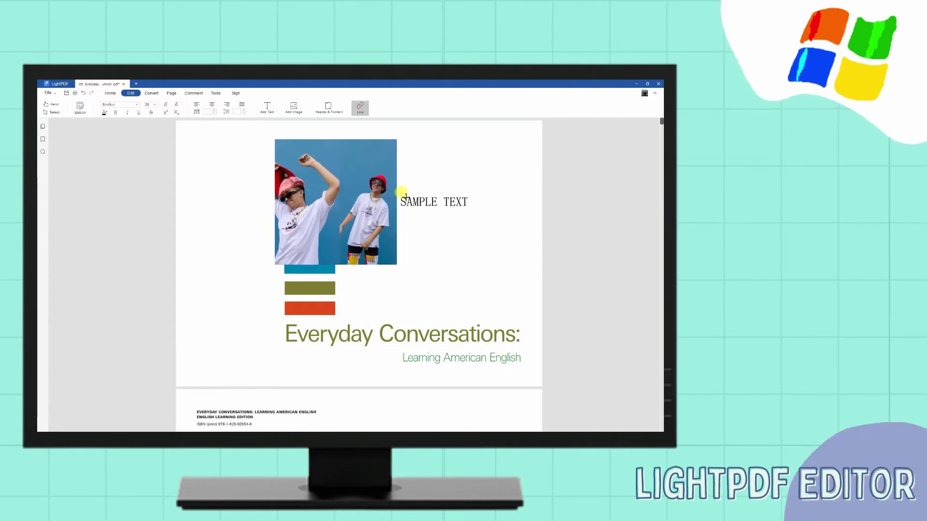
{"action": "left_click_drag", "start_coordinate": [397, 190], "coordinate": [476, 218]}
{"action": "left_click", "coordinate": [340, 323]}
{"action": "scroll", "coordinate": [411, 289], "scroll_direction": "down", "scroll_amount": 3}
{"action": "scroll", "coordinate": [411, 290], "scroll_direction": "down", "scroll_amount": 3}
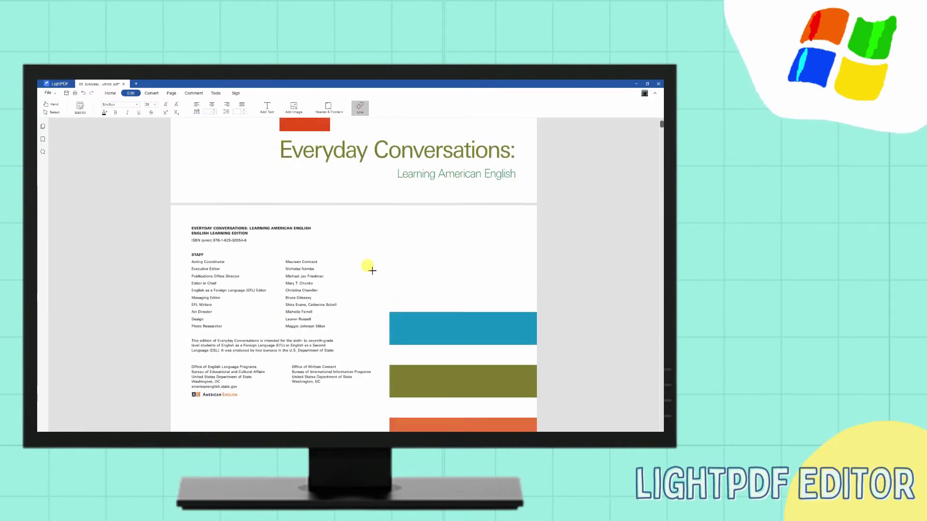
{"action": "left_click", "coordinate": [194, 93]}
{"action": "left_click", "coordinate": [151, 93]}
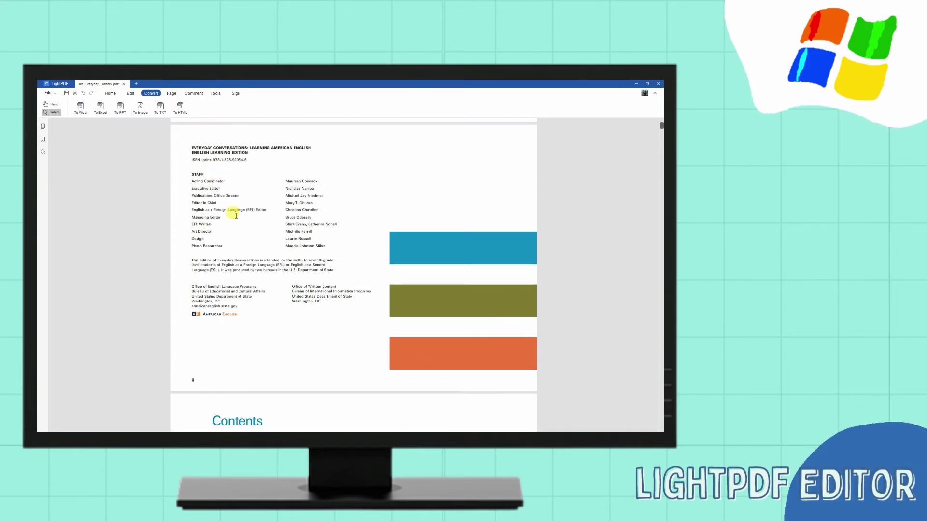
{"action": "scroll", "coordinate": [264, 229], "scroll_direction": "down", "scroll_amount": 5}
{"action": "left_click", "coordinate": [129, 92]}
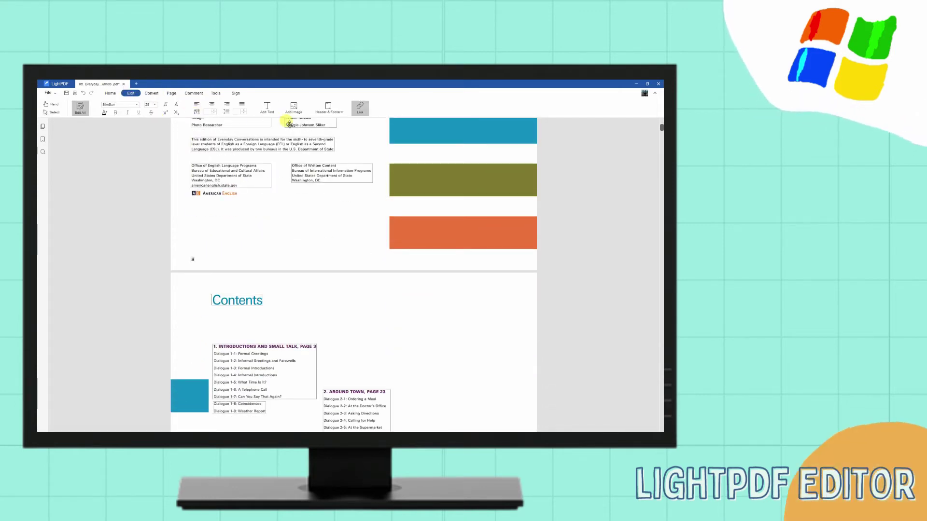
{"action": "scroll", "coordinate": [288, 124], "scroll_direction": "up", "scroll_amount": 3}
{"action": "scroll", "coordinate": [268, 181], "scroll_direction": "up", "scroll_amount": 3}
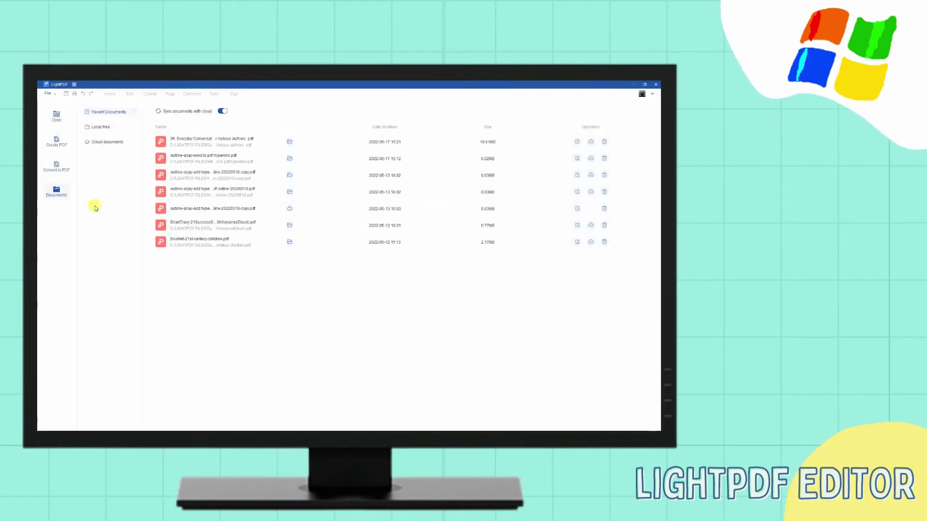
Step: Open the Word file from LIGHTPDF FILES for conversion to PDF
{"action": "left_click", "coordinate": [60, 170]}
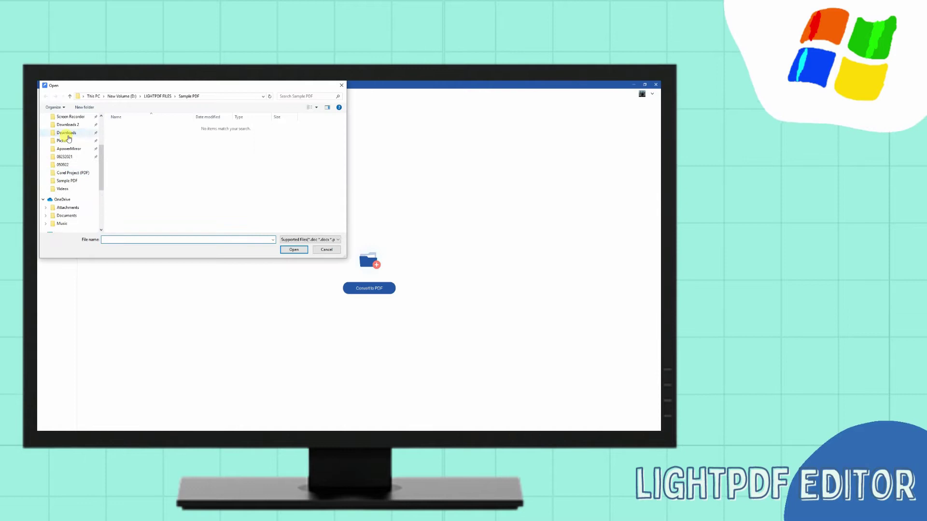
{"action": "left_click", "coordinate": [71, 133]}
{"action": "double_click", "coordinate": [137, 133]}
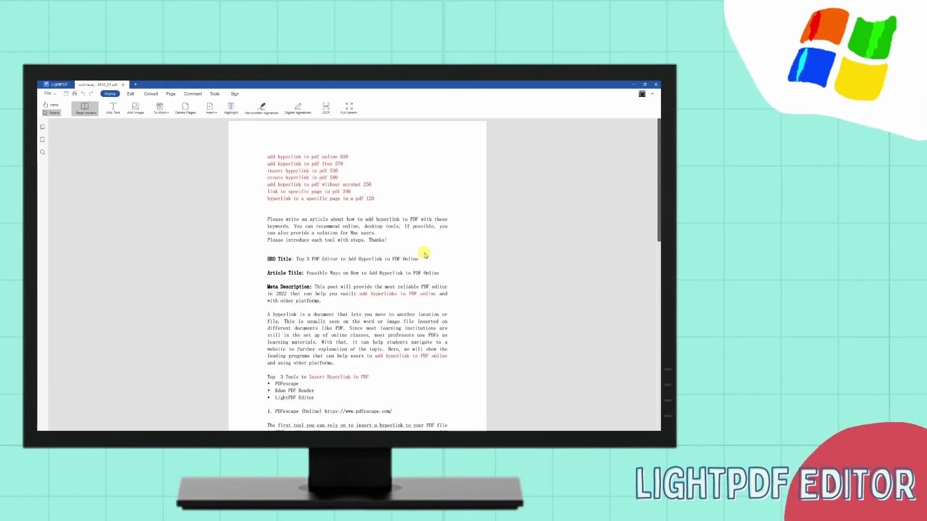
{"action": "scroll", "coordinate": [434, 289], "scroll_direction": "down", "scroll_amount": 5}
{"action": "scroll", "coordinate": [434, 290], "scroll_direction": "down", "scroll_amount": 8}
{"action": "scroll", "coordinate": [434, 289], "scroll_direction": "down", "scroll_amount": 5}
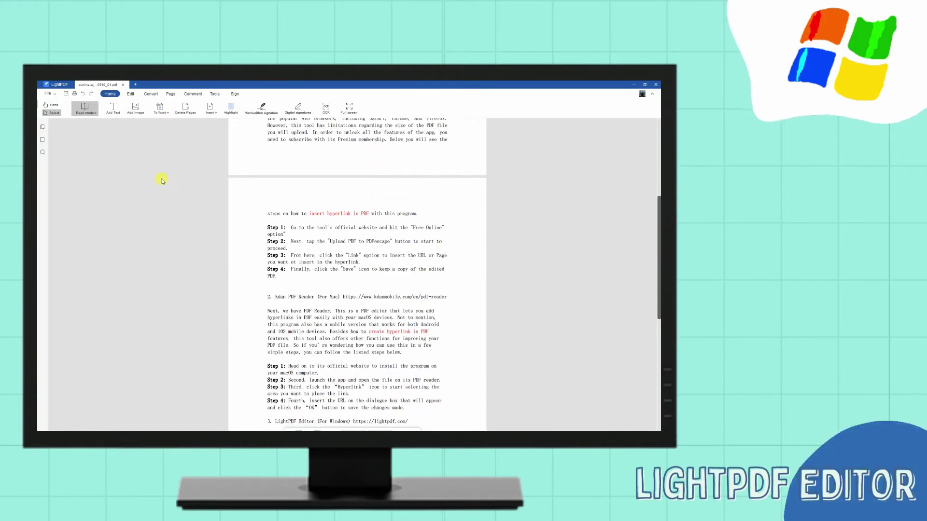
Step: Save the edited document as a new PDF copy with File > Save as
{"action": "left_click", "coordinate": [48, 94]}
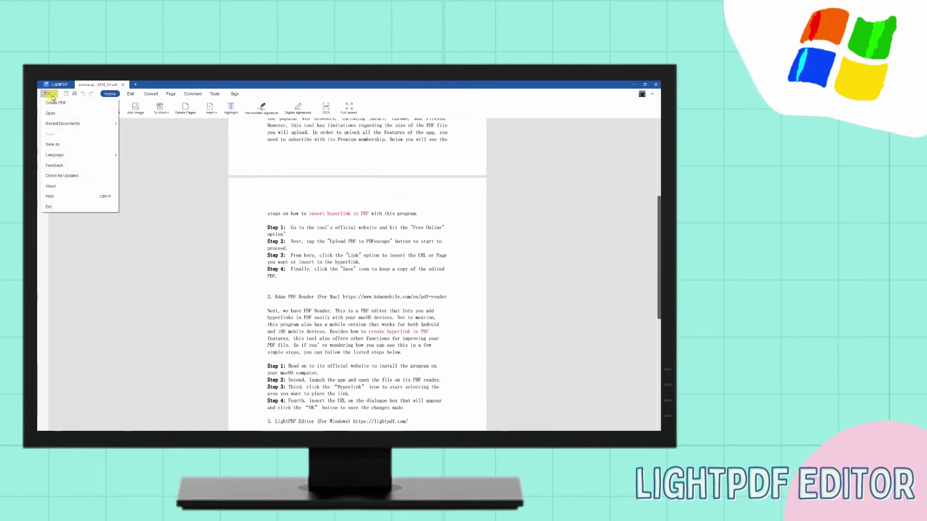
{"action": "left_click", "coordinate": [52, 144]}
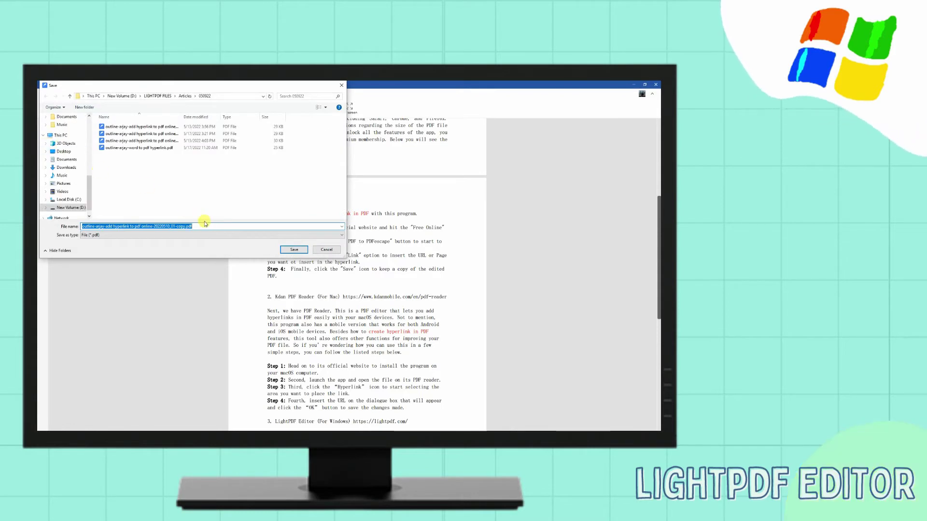
{"action": "left_click", "coordinate": [294, 251]}
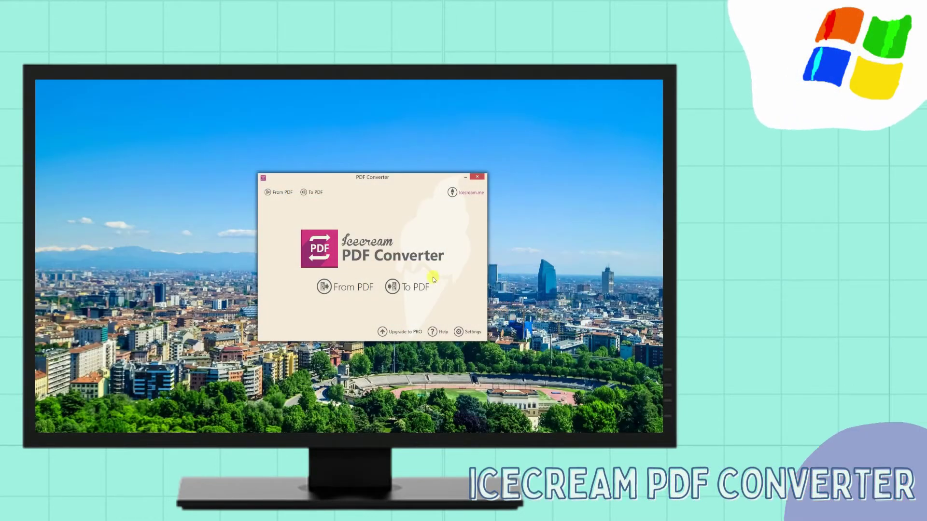
Step: Convert two Word articles from the dated articles folder to PDF and open the output folder
{"action": "left_click", "coordinate": [353, 227]}
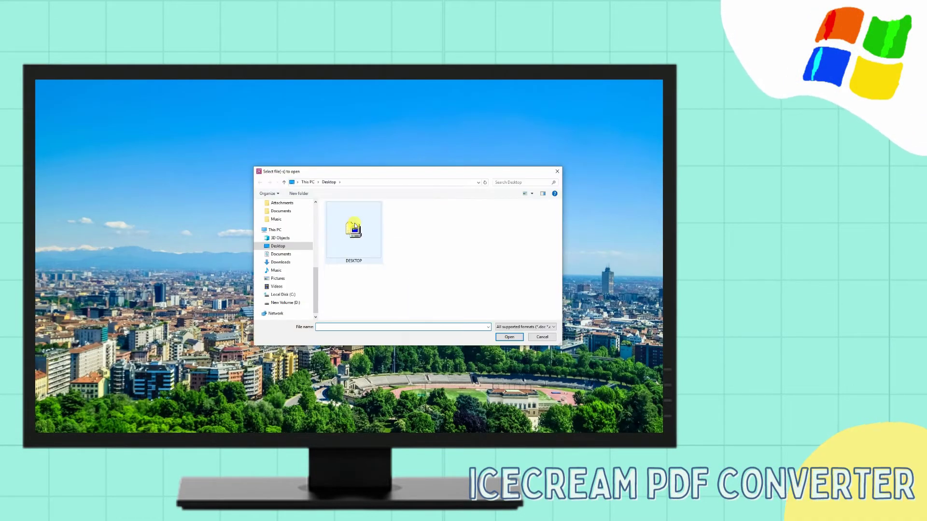
{"action": "left_click", "coordinate": [290, 219]}
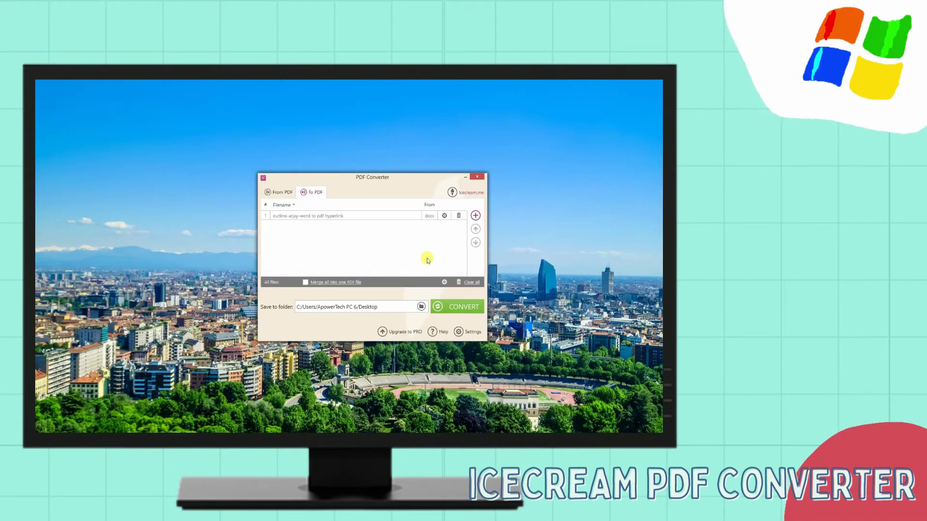
{"action": "left_click", "coordinate": [475, 216]}
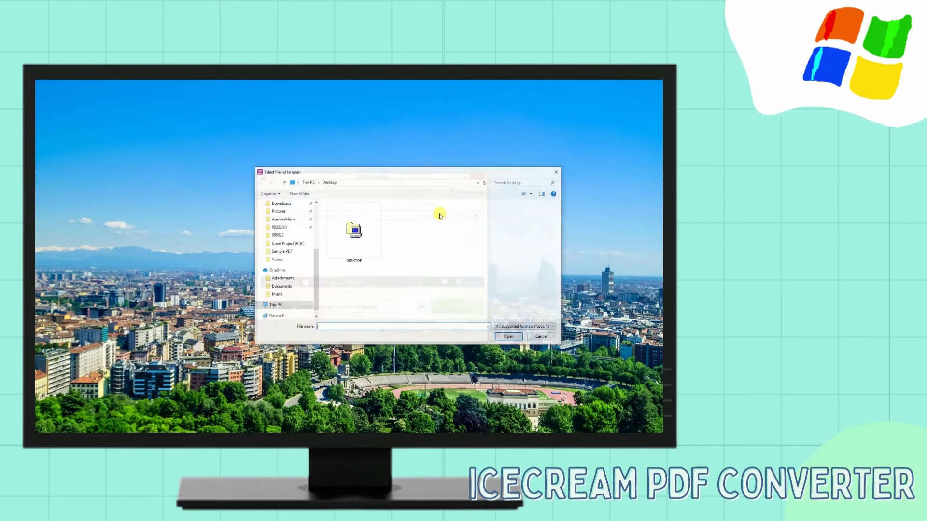
{"action": "scroll", "coordinate": [288, 217], "scroll_direction": "up", "scroll_amount": 3}
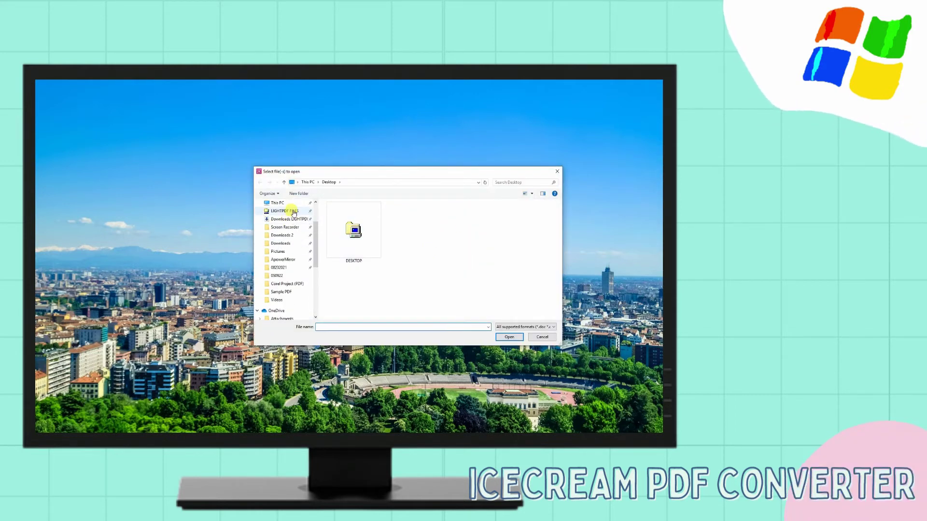
{"action": "left_click", "coordinate": [285, 211]}
{"action": "double_click", "coordinate": [340, 213]}
{"action": "double_click", "coordinate": [340, 213]}
{"action": "left_click", "coordinate": [346, 214]}
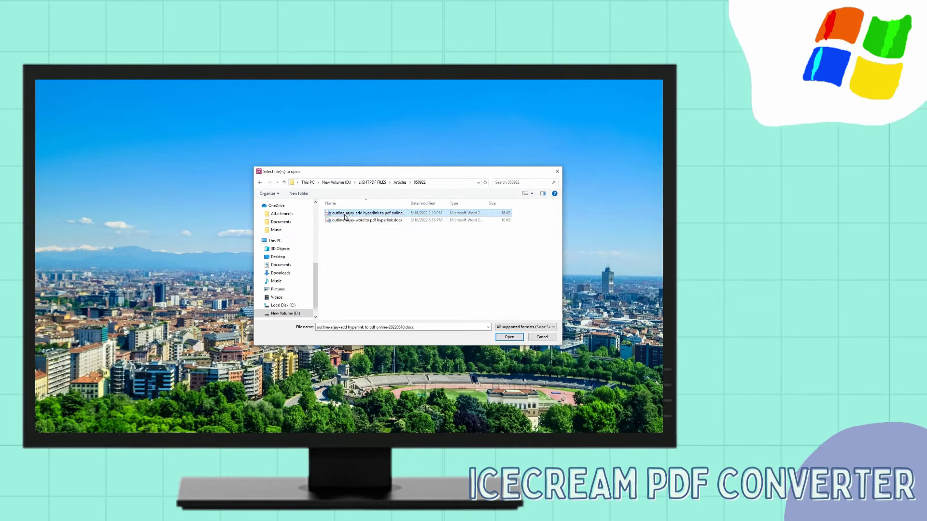
{"action": "double_click", "coordinate": [345, 215]}
{"action": "left_click", "coordinate": [456, 307]}
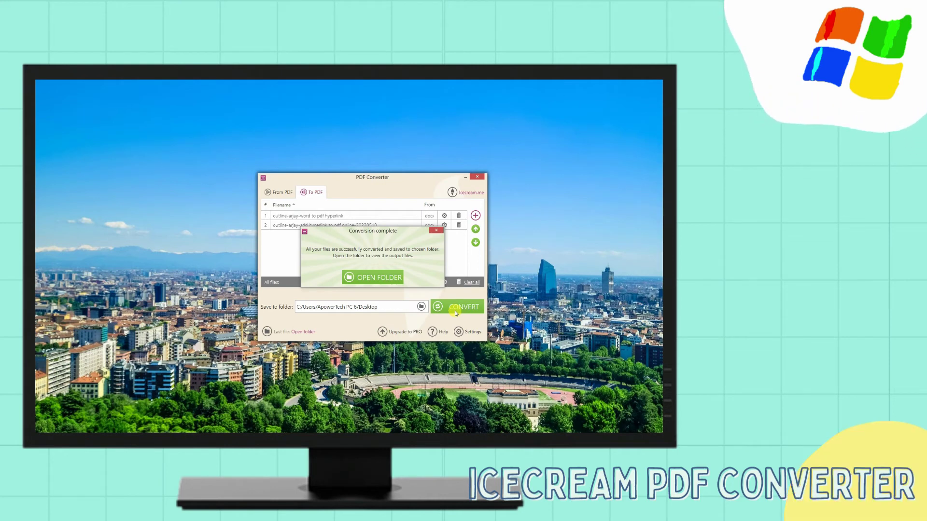
{"action": "left_click", "coordinate": [373, 278]}
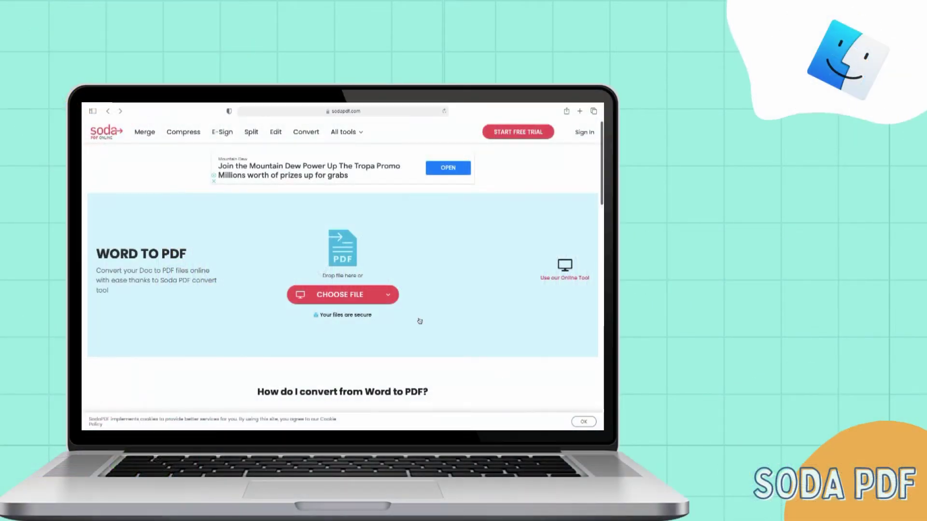
Step: Upload the Word document from this device for PDF conversion
{"action": "left_click", "coordinate": [388, 294]}
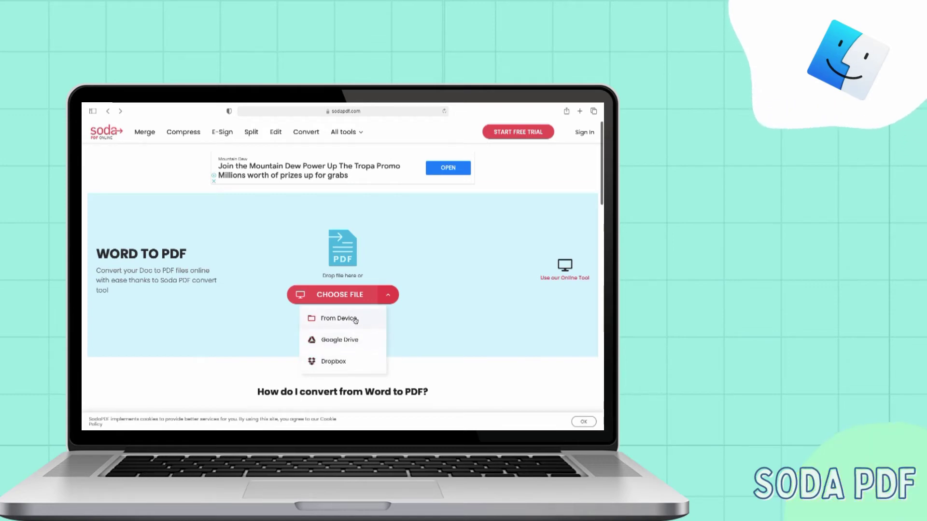
{"action": "left_click", "coordinate": [348, 298]}
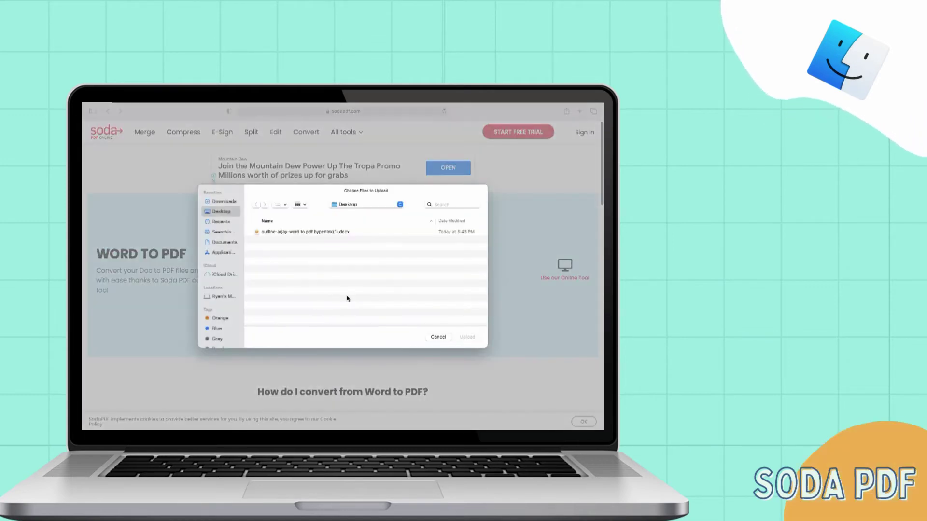
{"action": "double_click", "coordinate": [316, 233]}
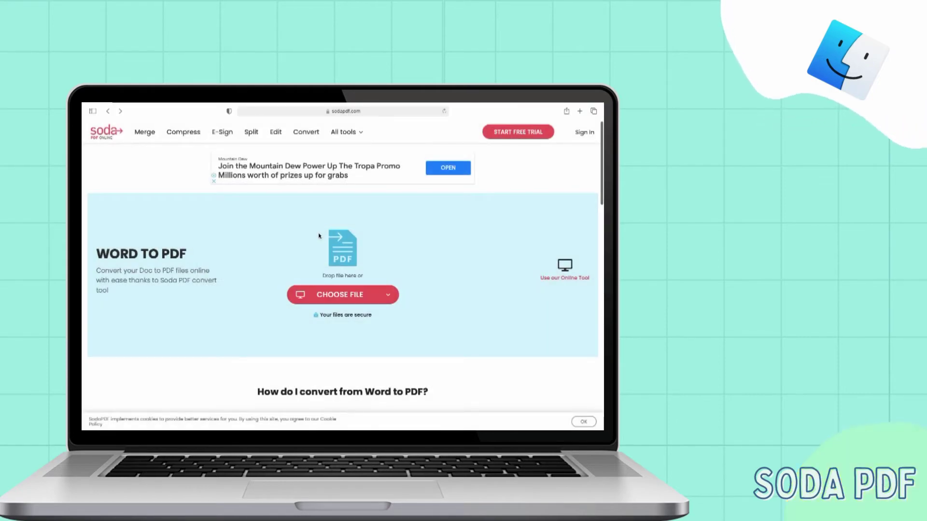
Step: Browse the Merge, E-Sign, Split, Edit and All tools pages
{"action": "left_click", "coordinate": [145, 133]}
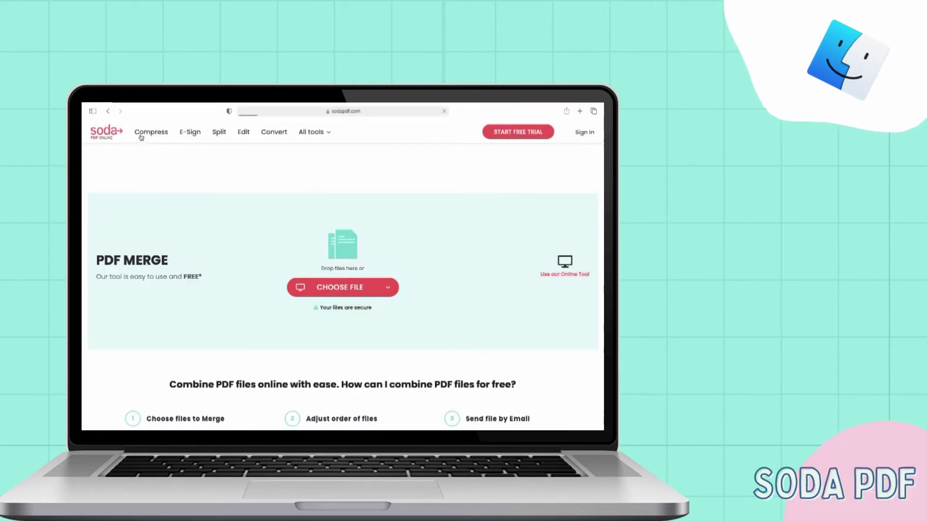
{"action": "left_click", "coordinate": [188, 131]}
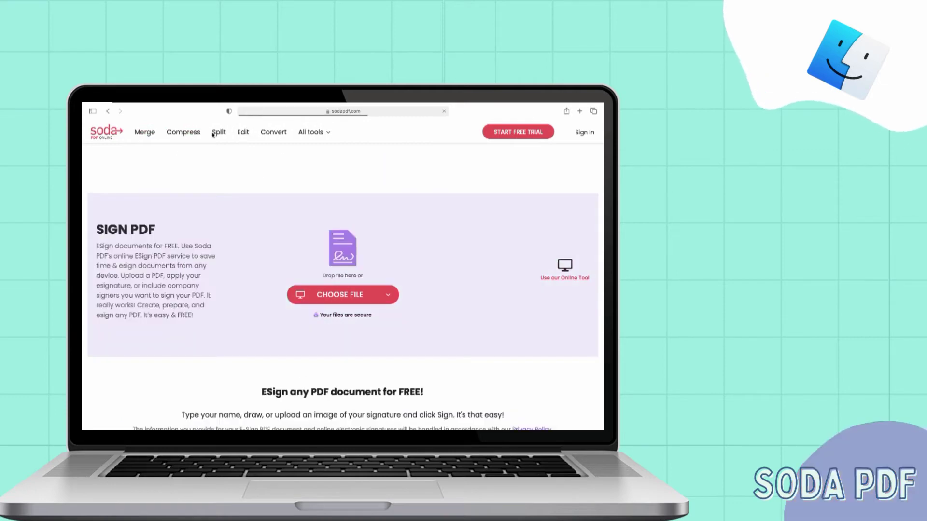
{"action": "left_click", "coordinate": [219, 133]}
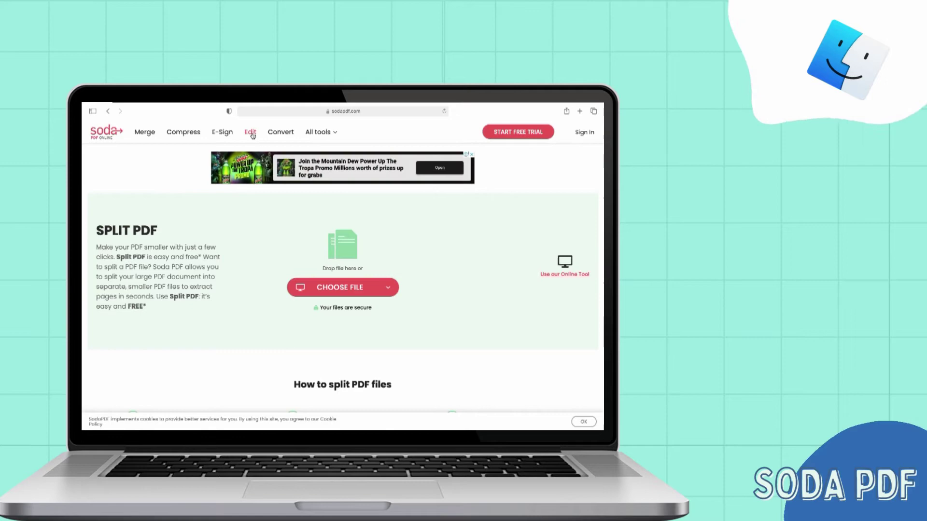
{"action": "left_click", "coordinate": [251, 132]}
{"action": "left_click", "coordinate": [320, 132]}
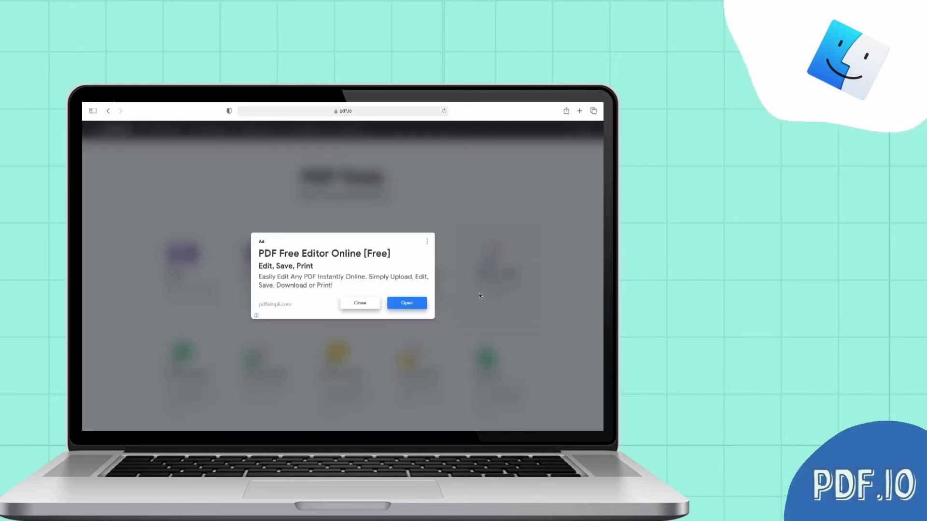
Step: Convert an uploaded .docx with Word to PDF, download the PDF, and allow the download
{"action": "left_click", "coordinate": [372, 303]}
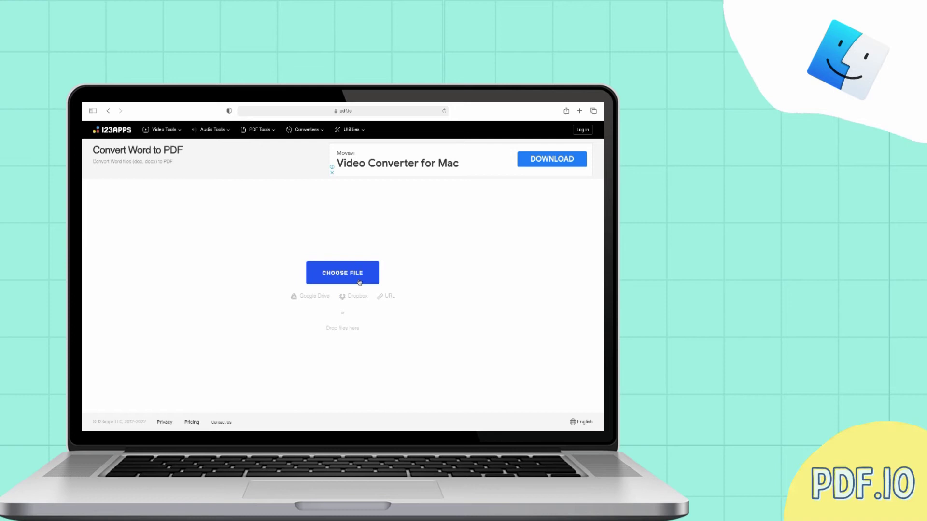
{"action": "left_click", "coordinate": [343, 273]}
{"action": "double_click", "coordinate": [335, 233]}
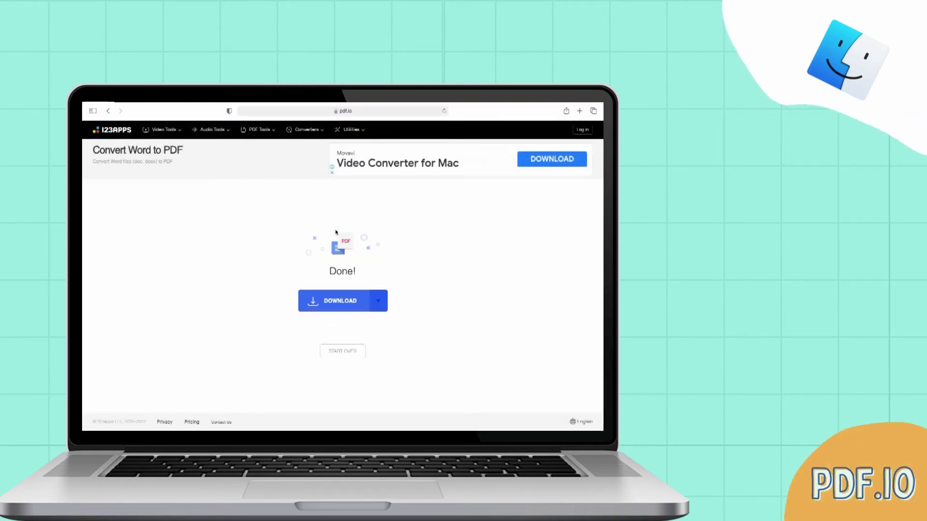
{"action": "left_click", "coordinate": [332, 298]}
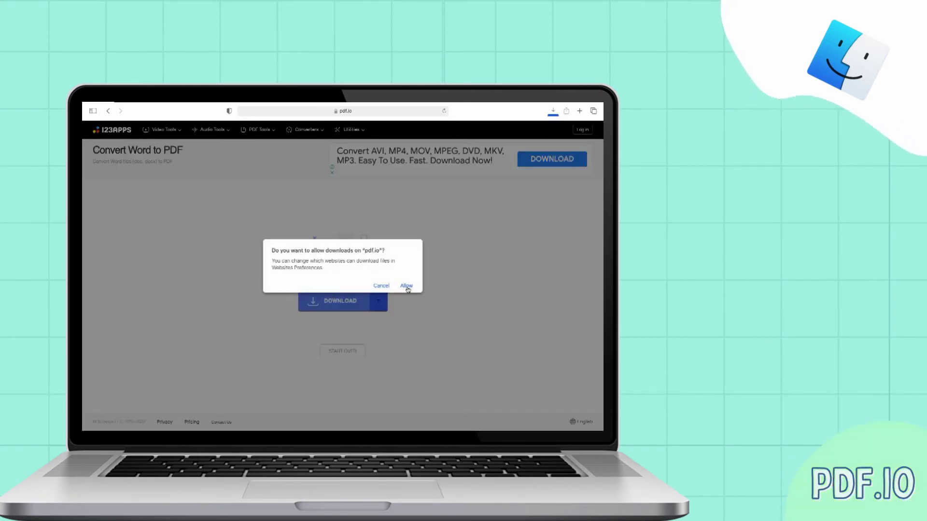
{"action": "left_click", "coordinate": [407, 287]}
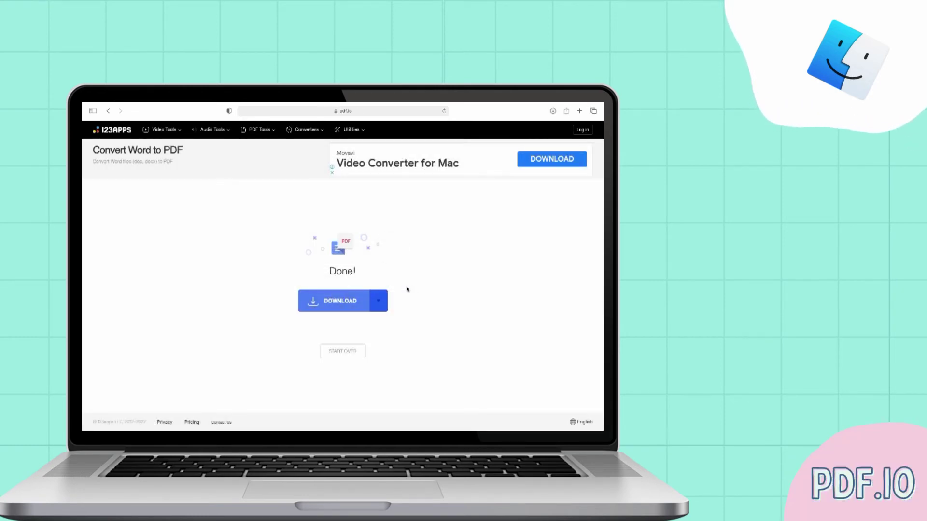